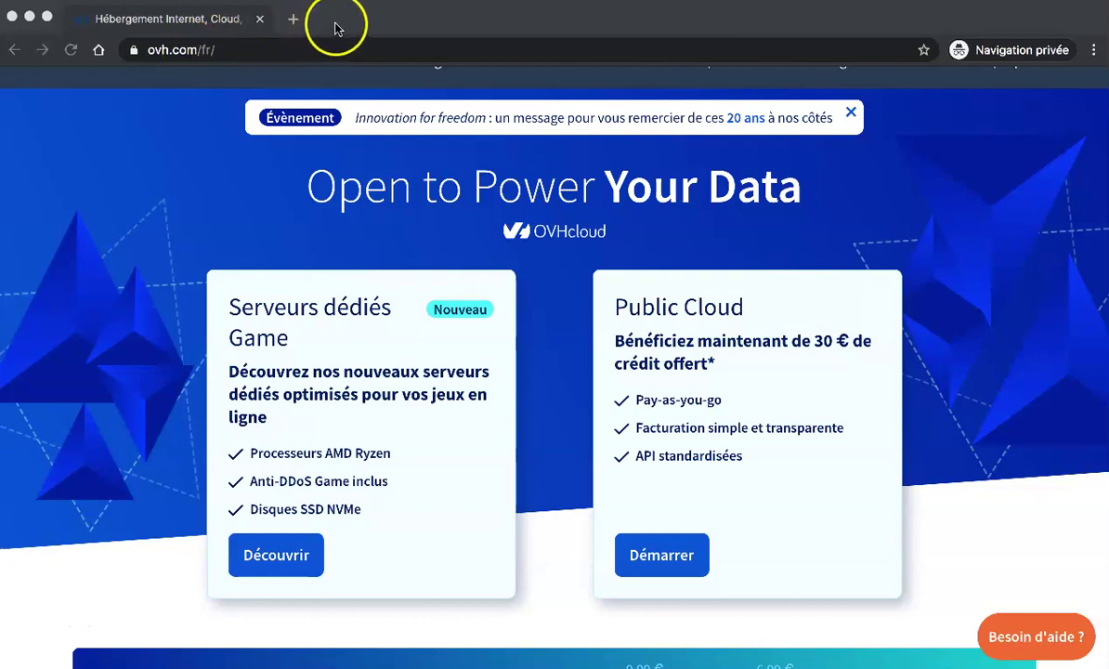
Search for the domain name monincroyableblog.fr on the OVH home page
left_click(195, 54)
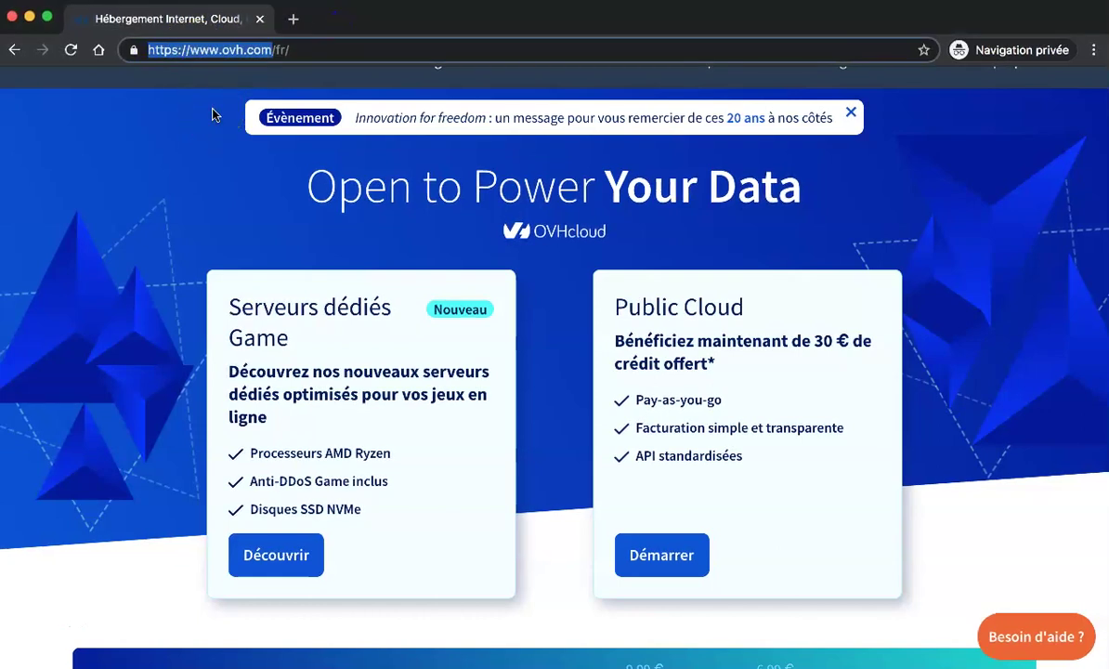
scroll(558, 291, "down", 3)
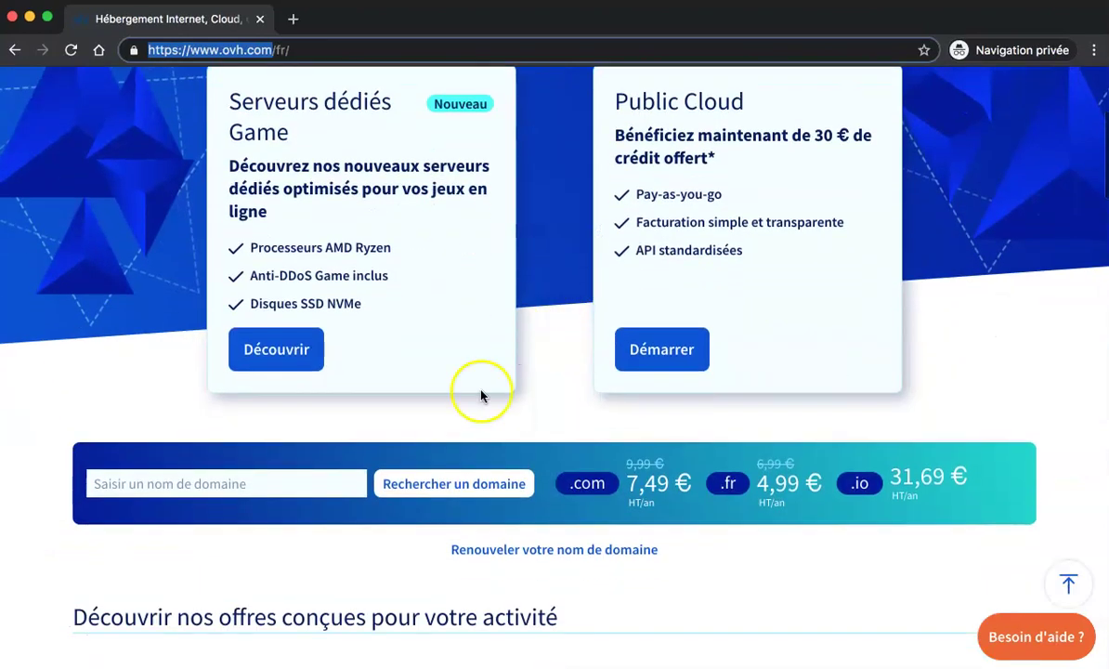
scroll(413, 458, "up", 4)
scroll(410, 459, "down", 4)
left_click(297, 457)
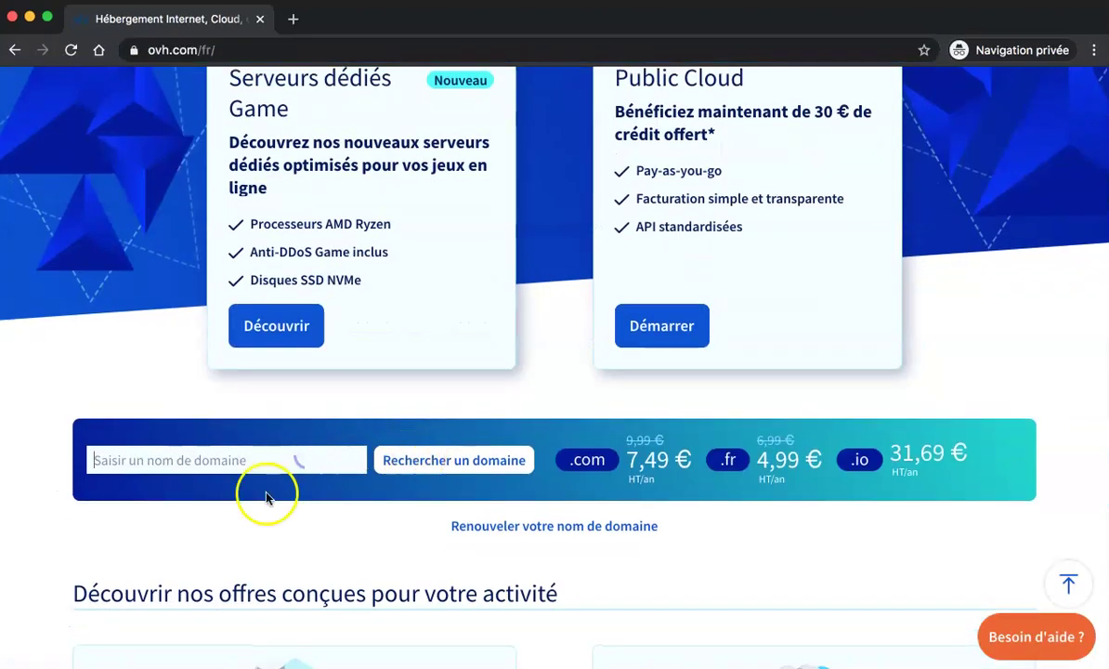
scroll(301, 461, "up", 2)
scroll(240, 465, "down", 2)
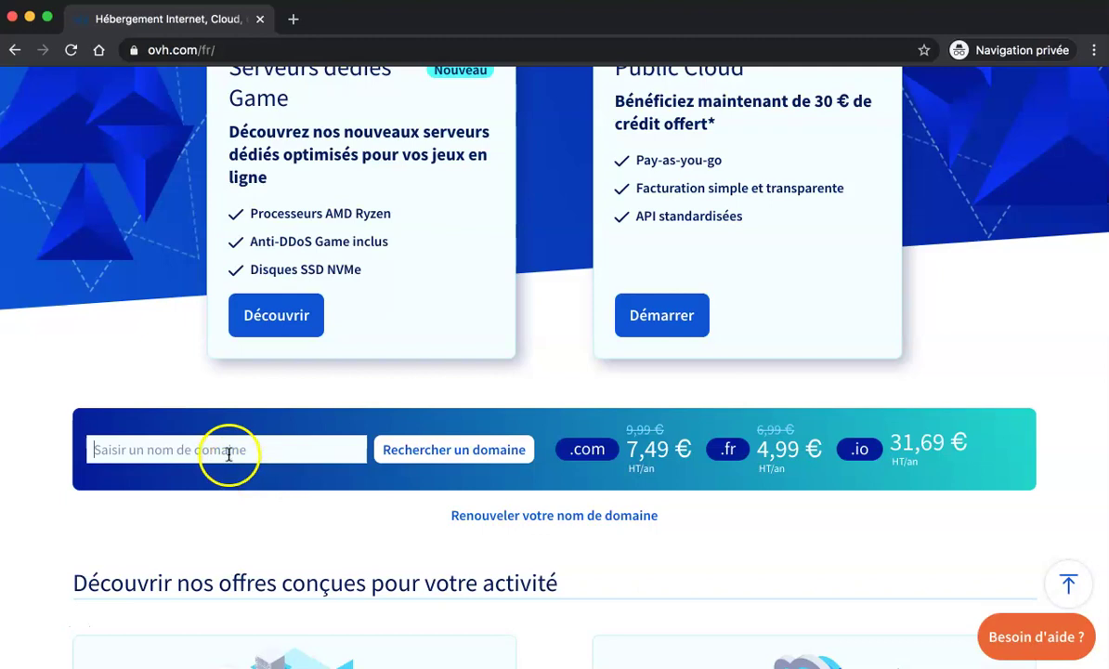
type("monincroyable")
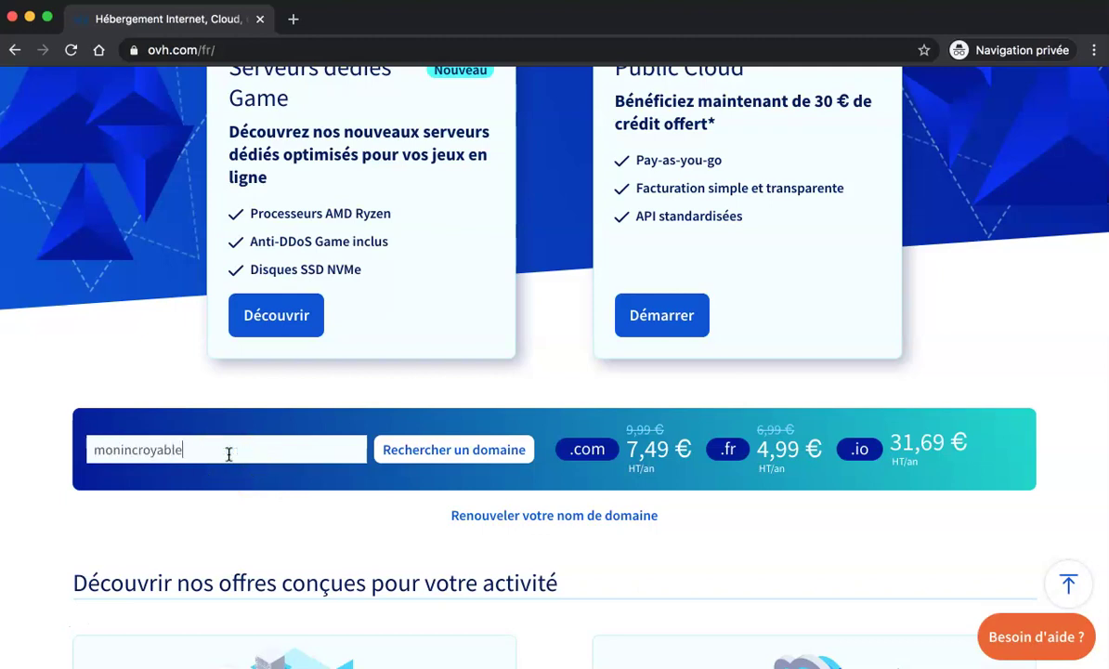
type("blog.fr")
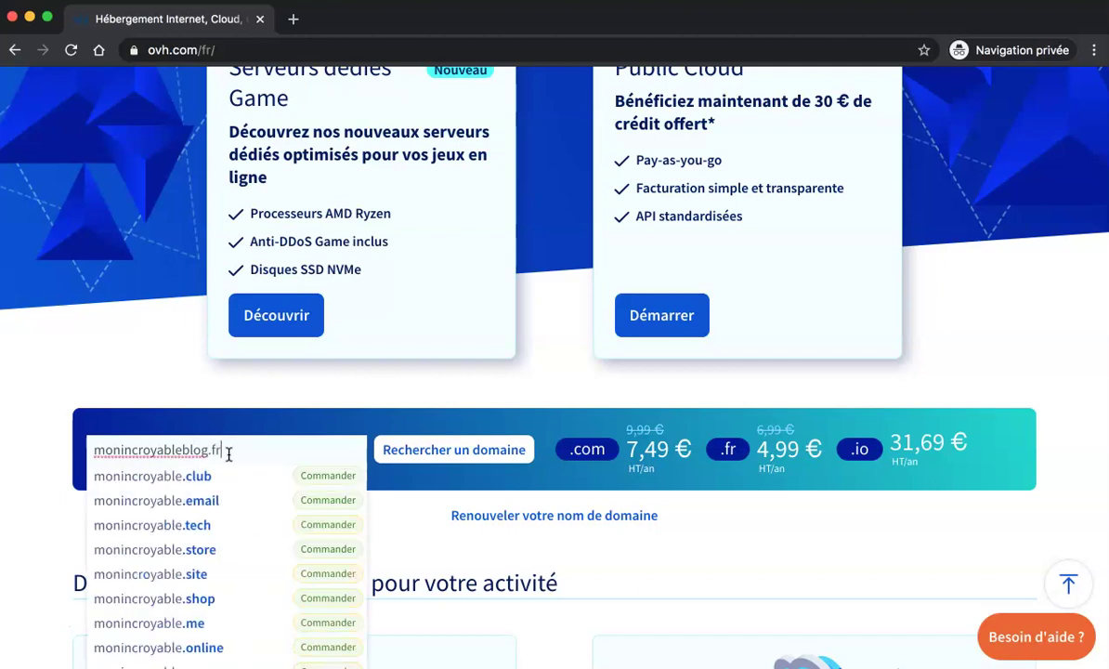
left_click(444, 453)
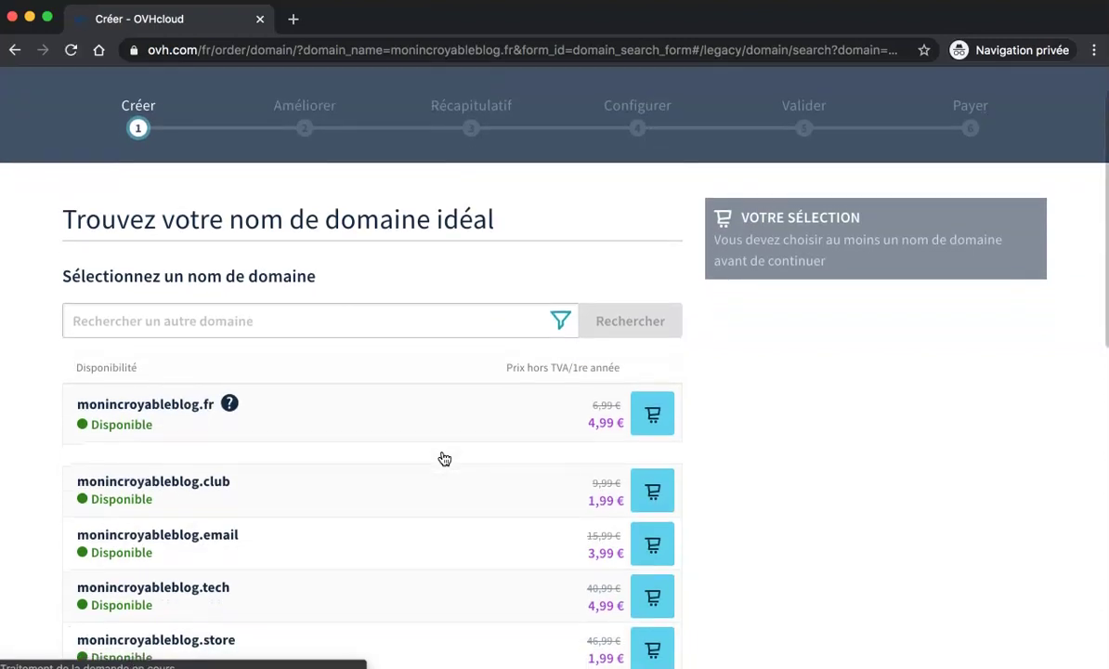
Add monincroyableblog.fr to the order selection and continue to the domain options
mouse_move(228, 411)
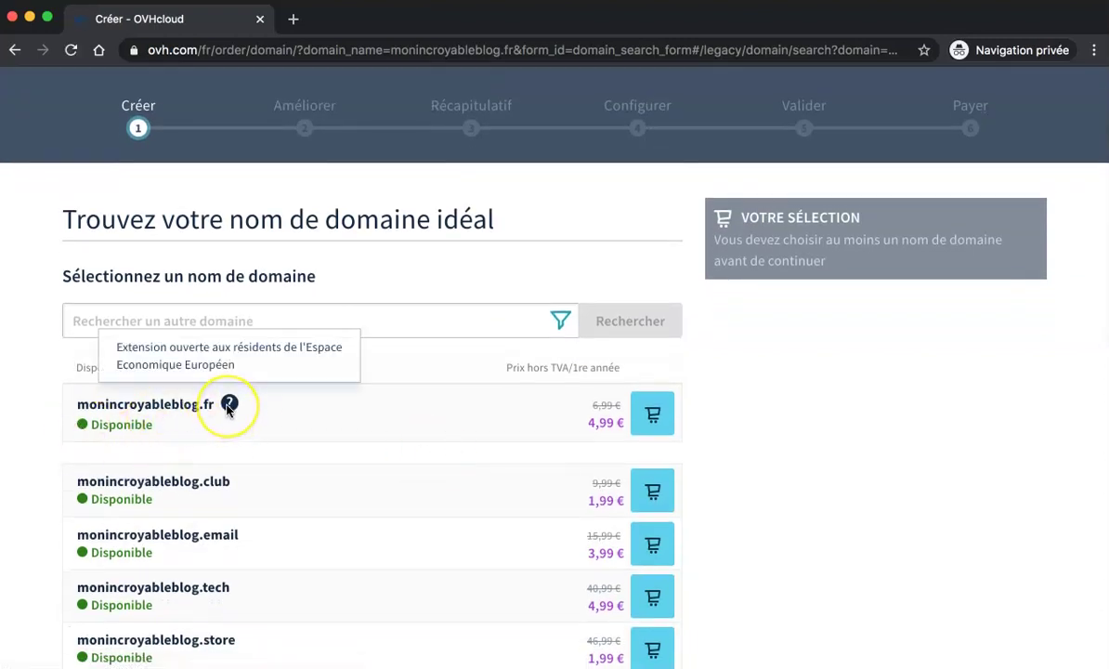
scroll(229, 411, "down", 1)
left_click(137, 384)
scroll(140, 386, "down", 2)
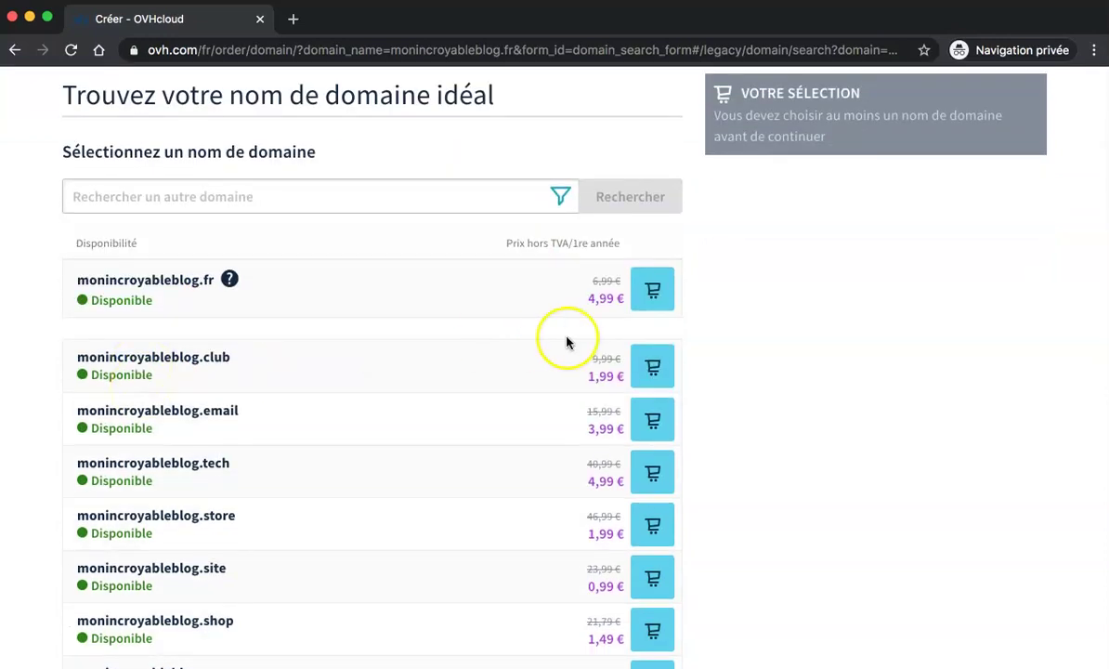
left_click(652, 297)
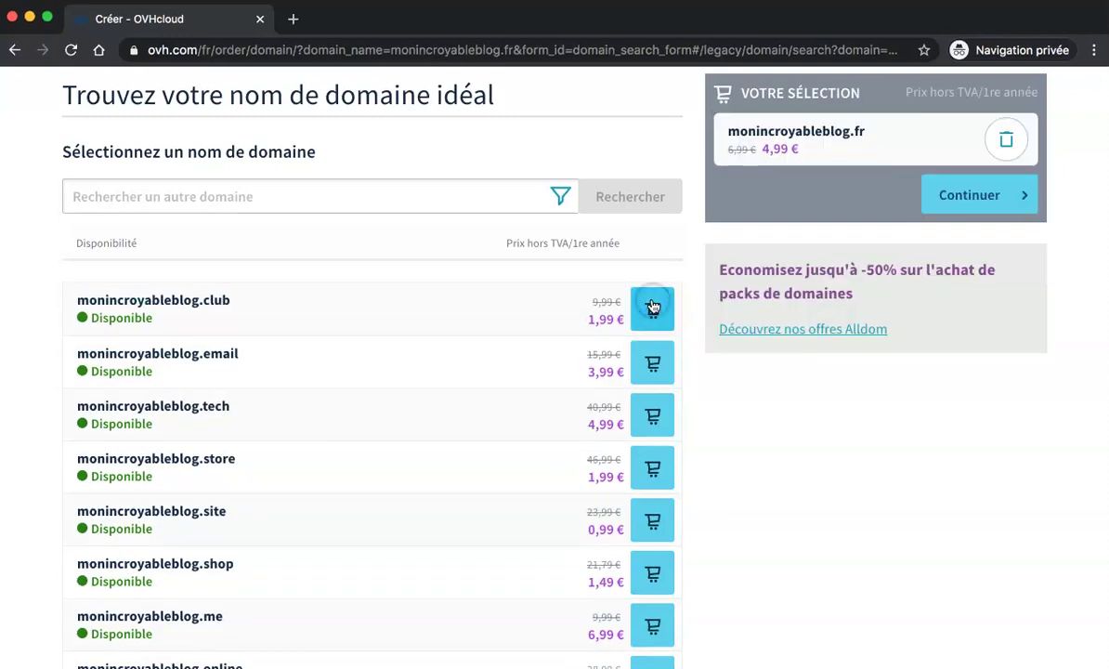
left_click(966, 182)
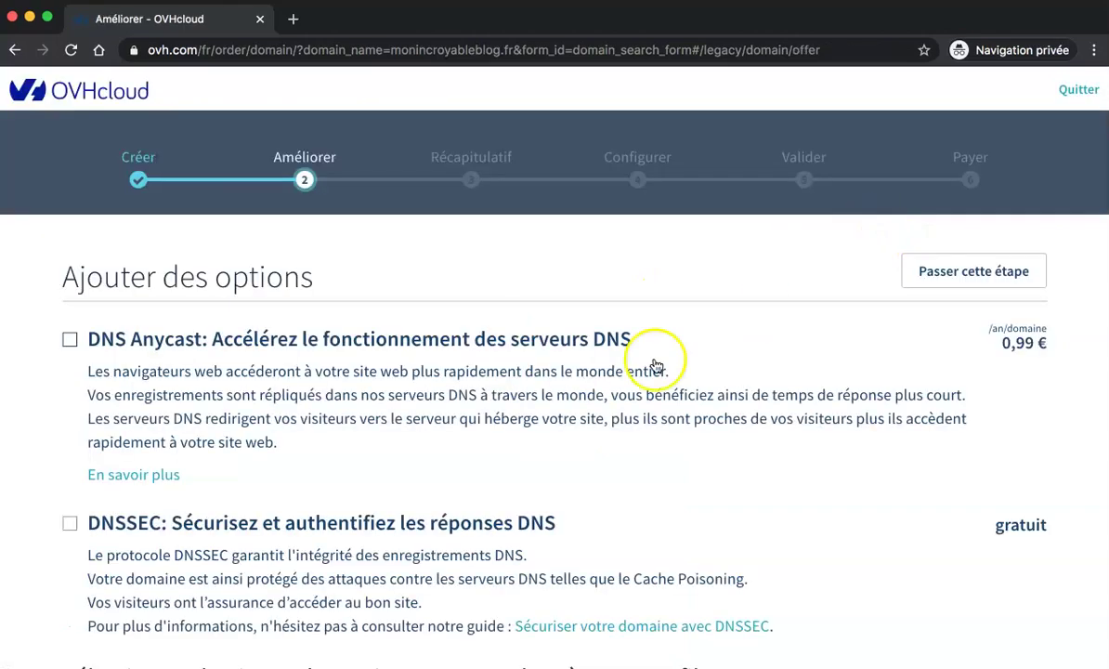
Enable the free DNSSEC option, keep the Service Gold level, and continue to web hosting
scroll(286, 462, "down", 1)
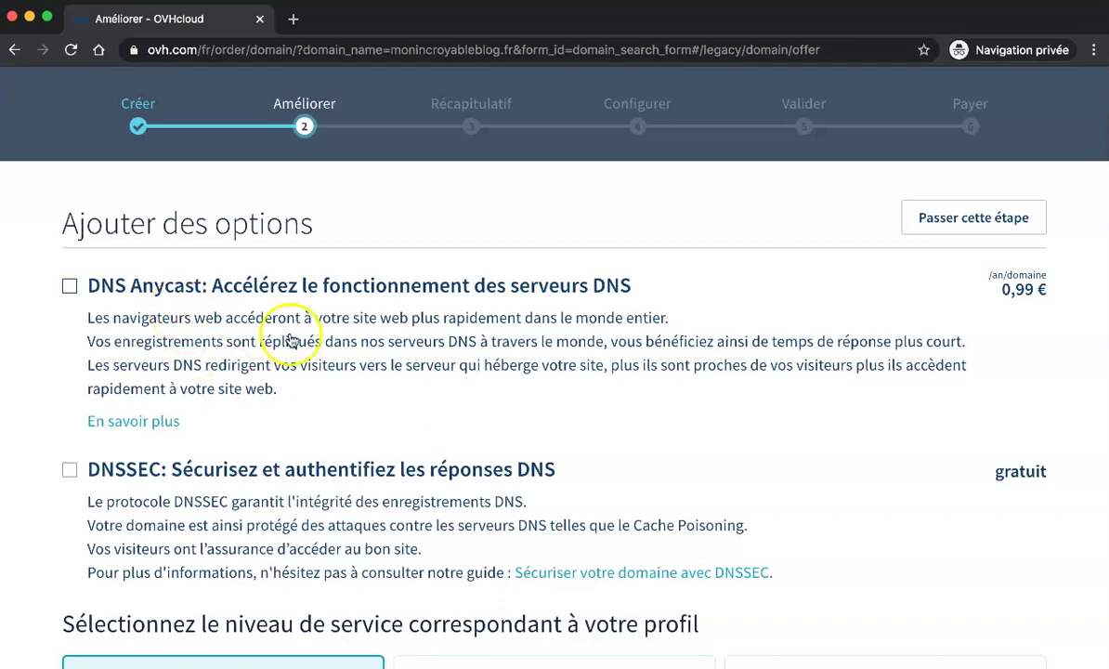
scroll(209, 319, "down", 1)
scroll(513, 384, "down", 1)
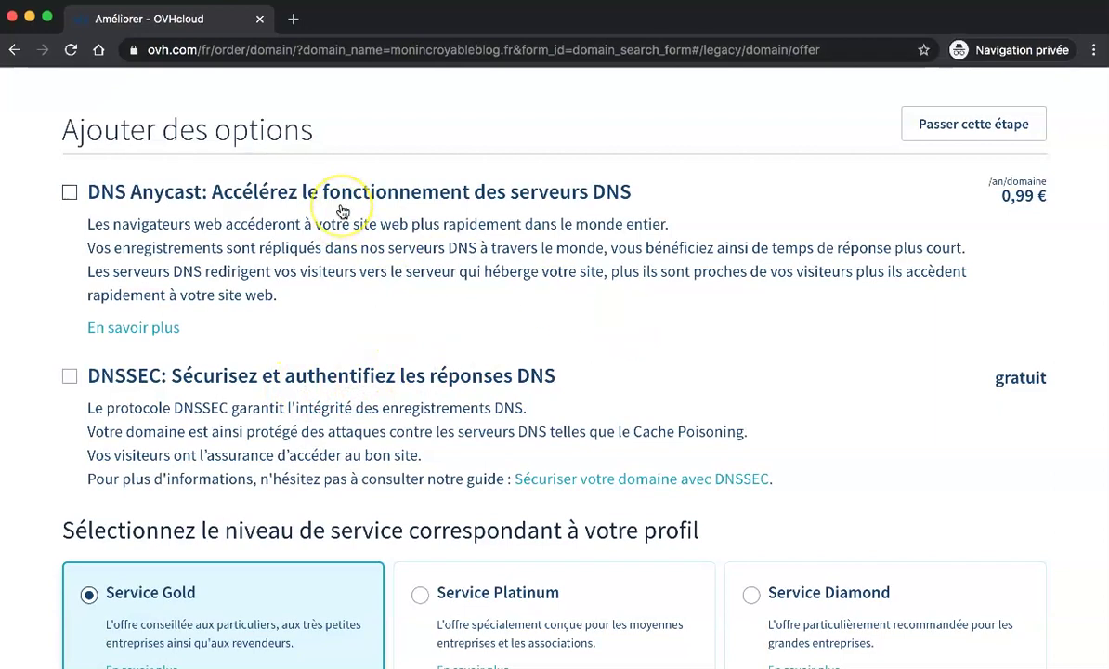
scroll(341, 212, "down", 1)
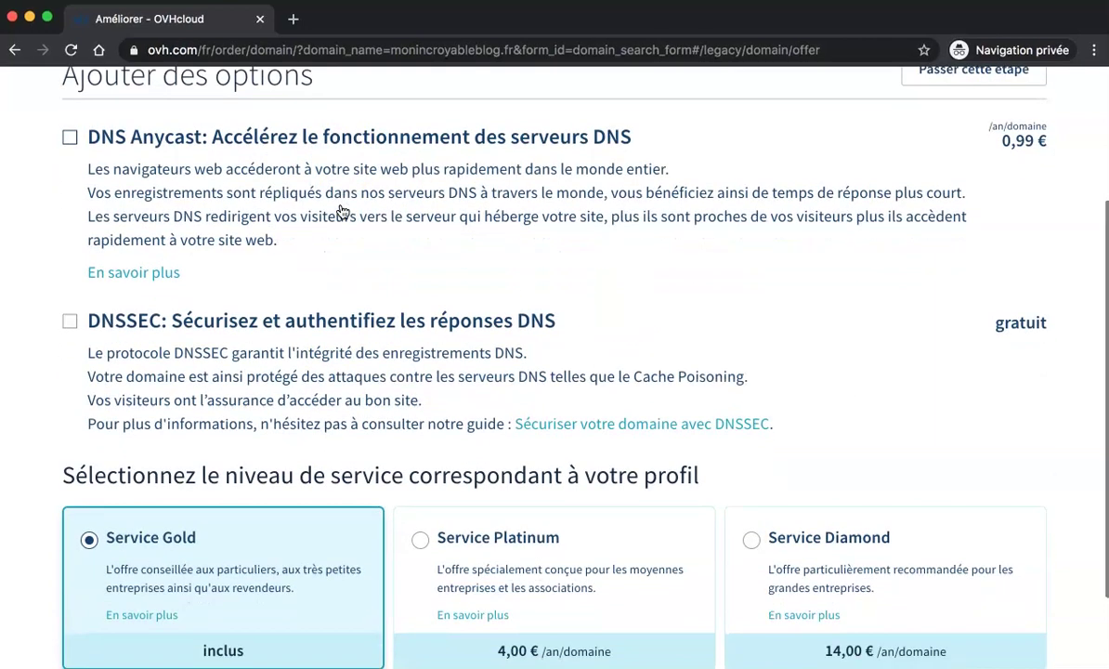
left_click(204, 326)
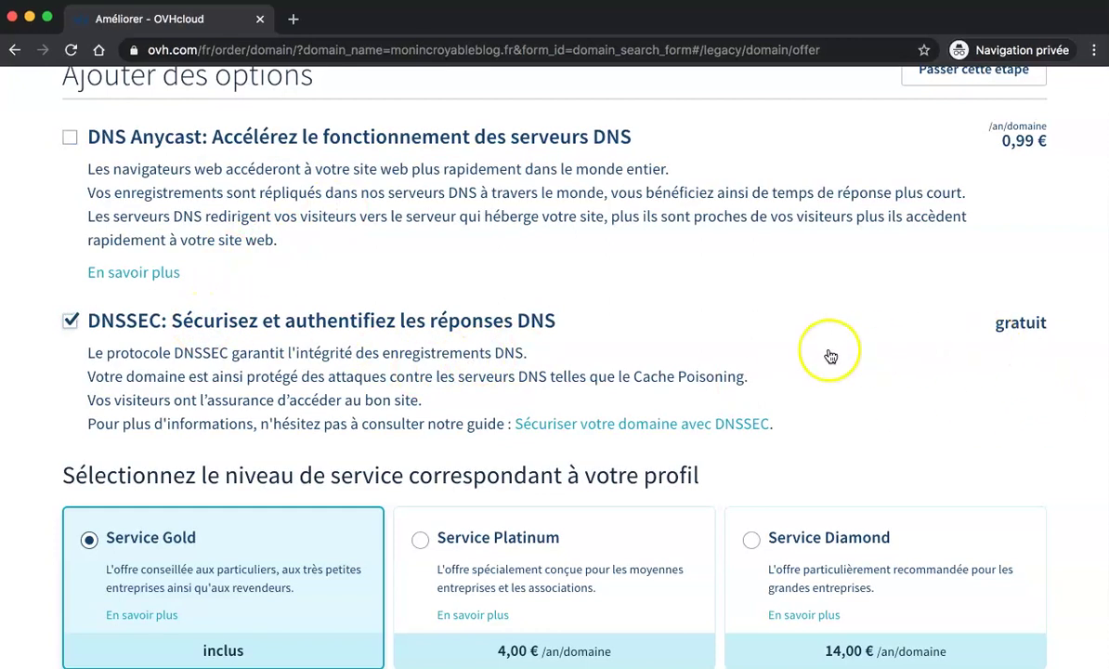
scroll(828, 354, "down", 2)
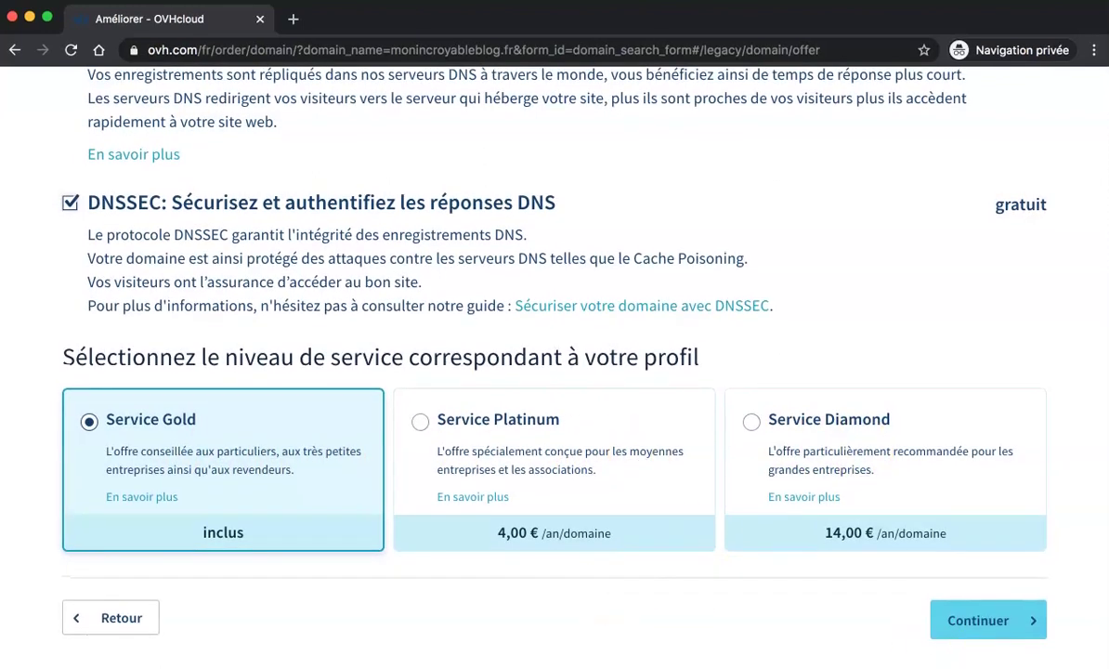
left_click(1000, 620)
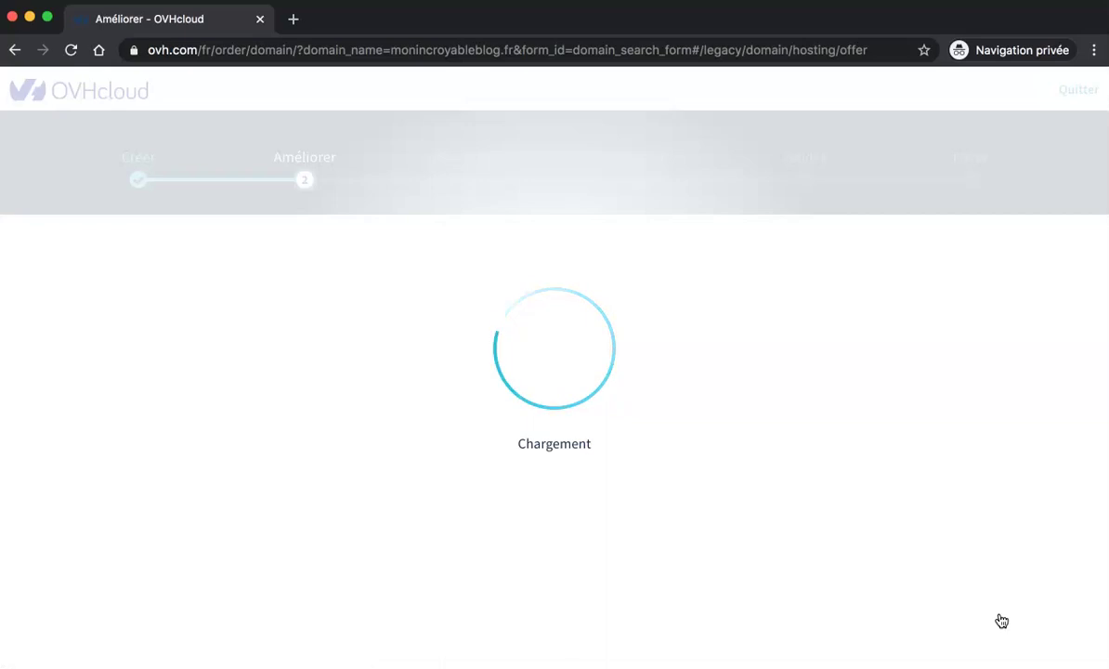
Review the Cloud Web and Performance hosting plans and show the additional hosting offers
scroll(749, 639, "down", 3)
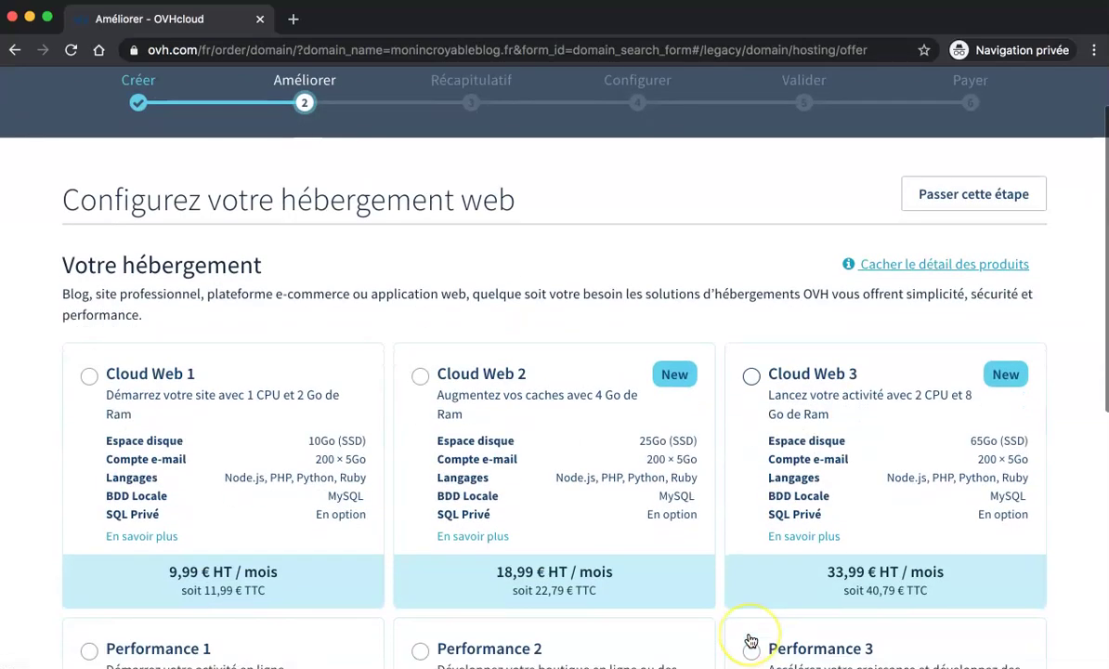
scroll(750, 639, "down", 5)
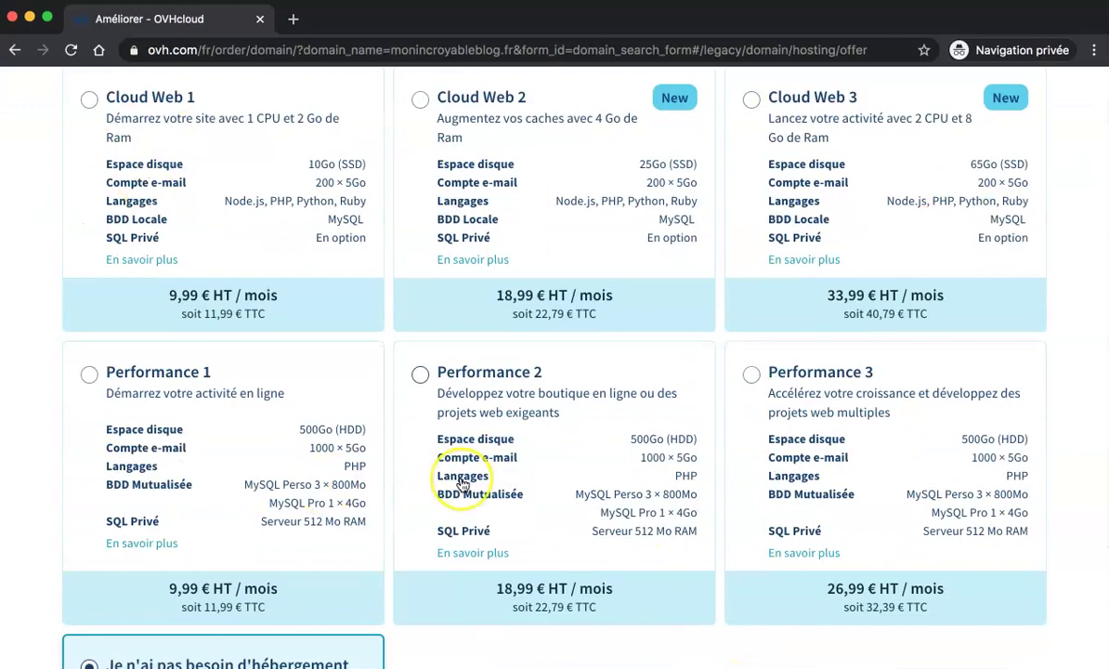
scroll(354, 469, "up", 2)
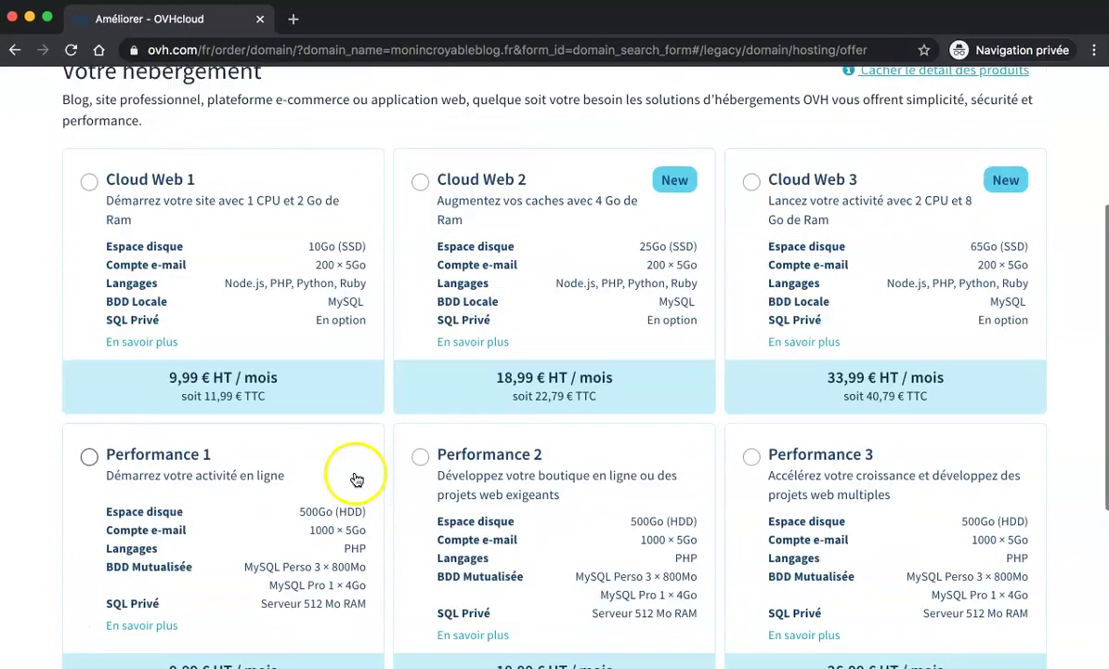
scroll(550, 365, "down", 2)
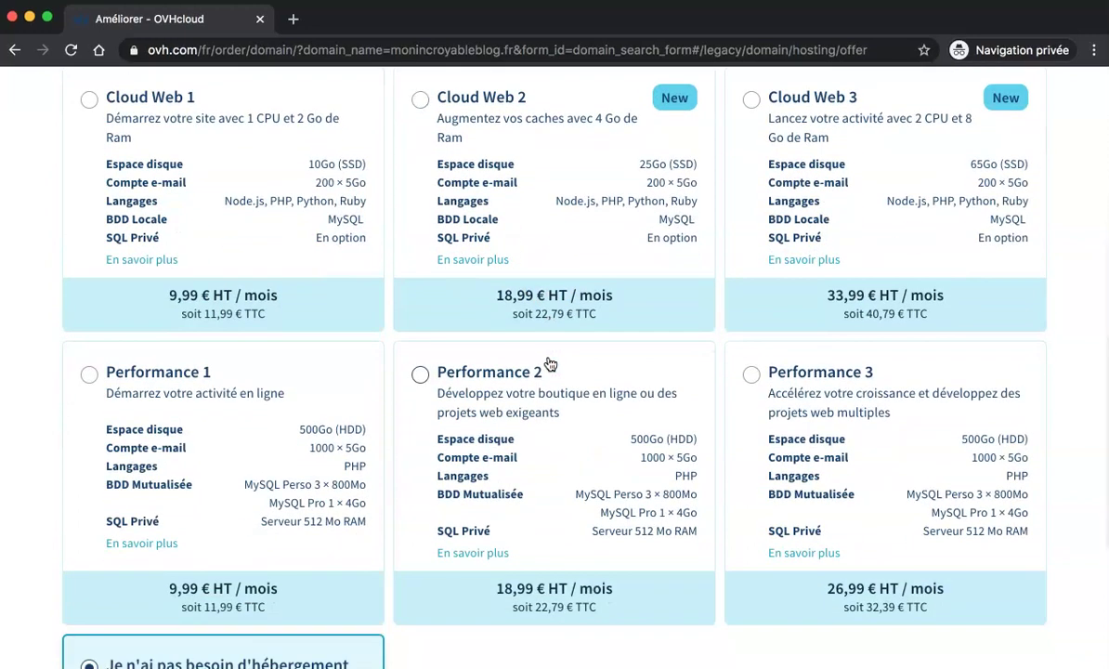
scroll(550, 364, "down", 1)
scroll(550, 364, "down", 1)
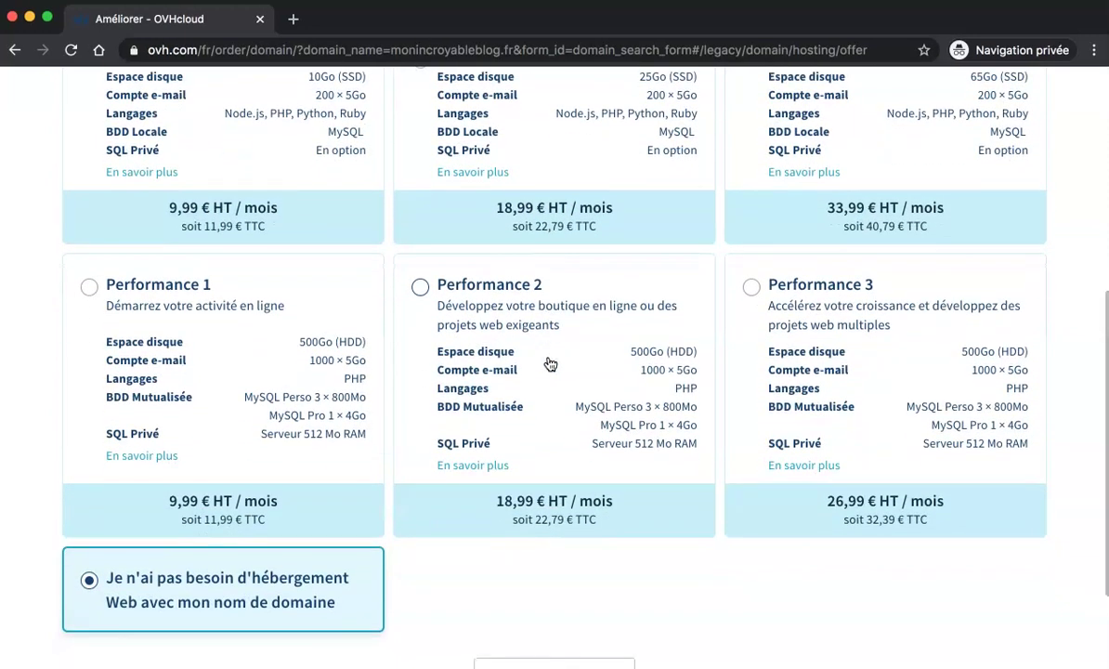
scroll(550, 362, "down", 4)
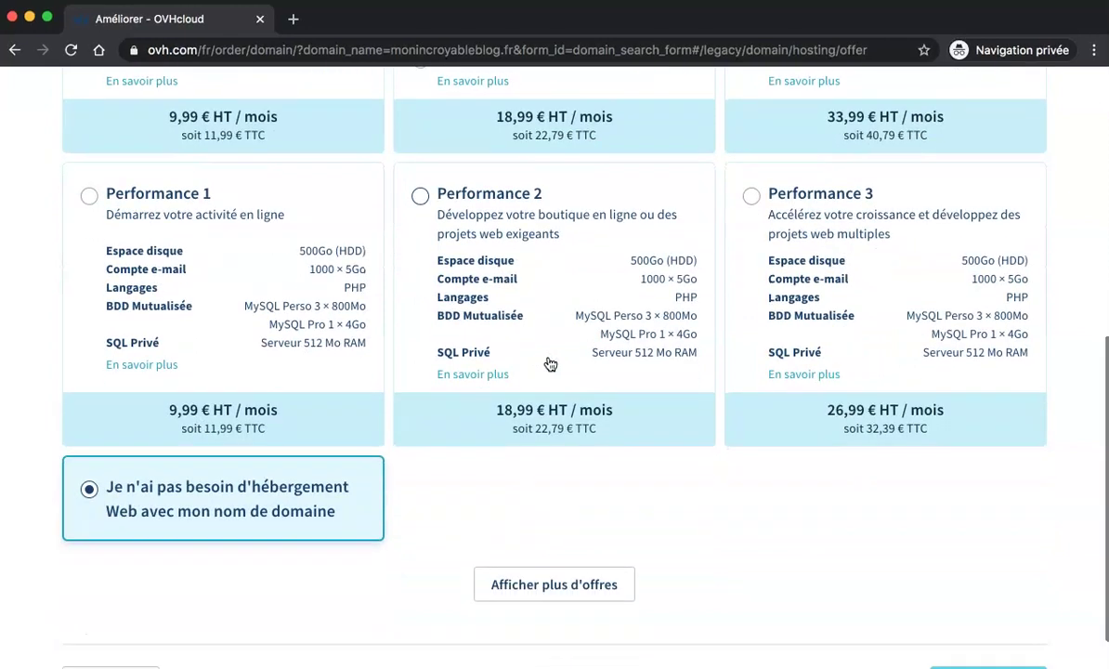
left_click(527, 517)
Choose the Kimsufi Web plan as the hosting for the domain
scroll(528, 483, "down", 3)
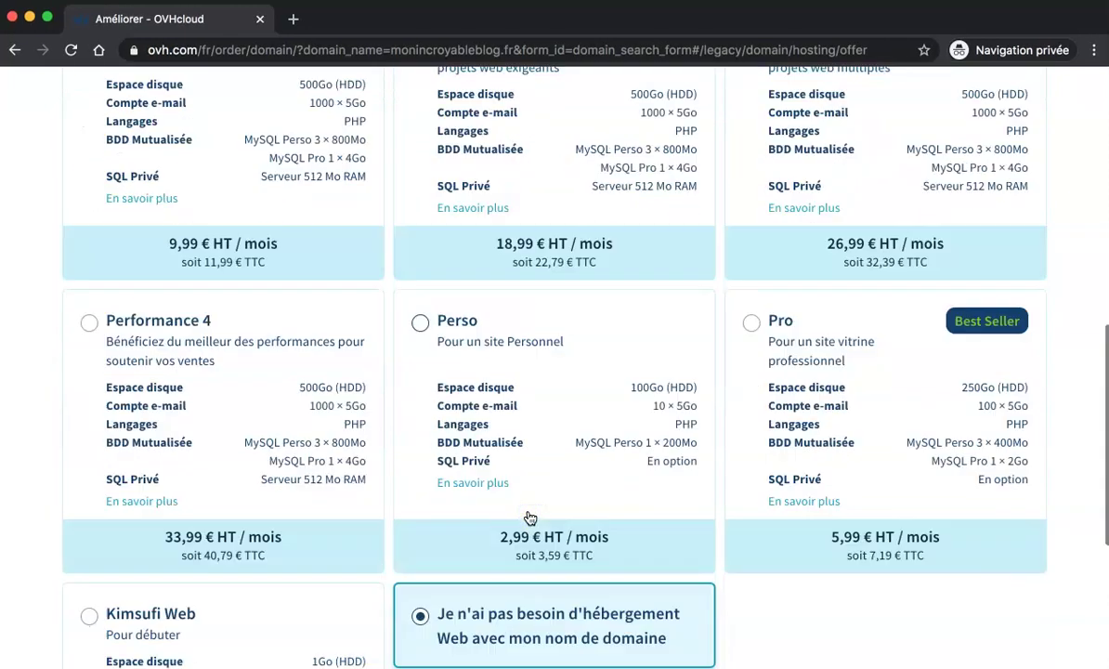
scroll(297, 506, "down", 3)
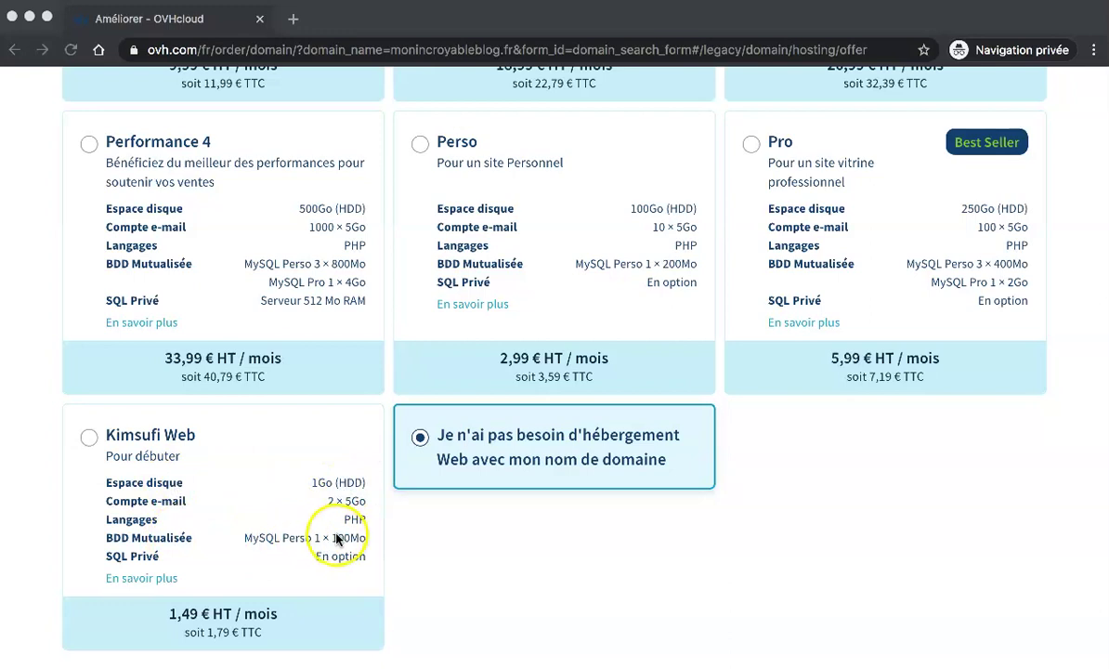
left_click(120, 428)
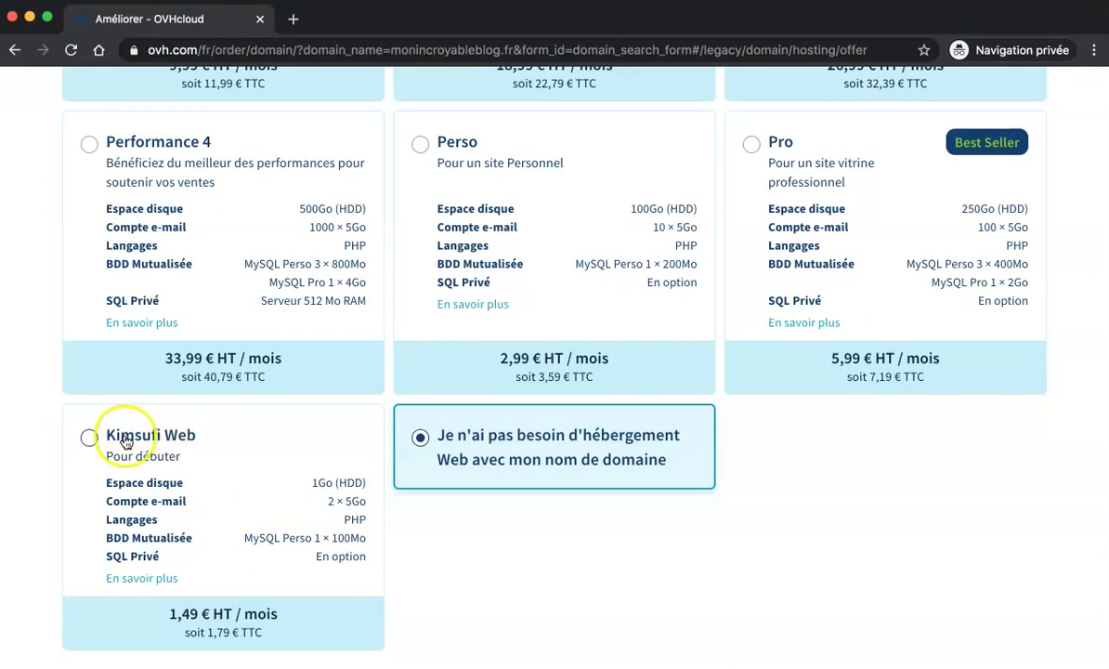
left_click(89, 437)
Examine the CDN OVH option and the SSL certificate choices, keeping DV Let's Encrypt selected
scroll(275, 450, "down", 5)
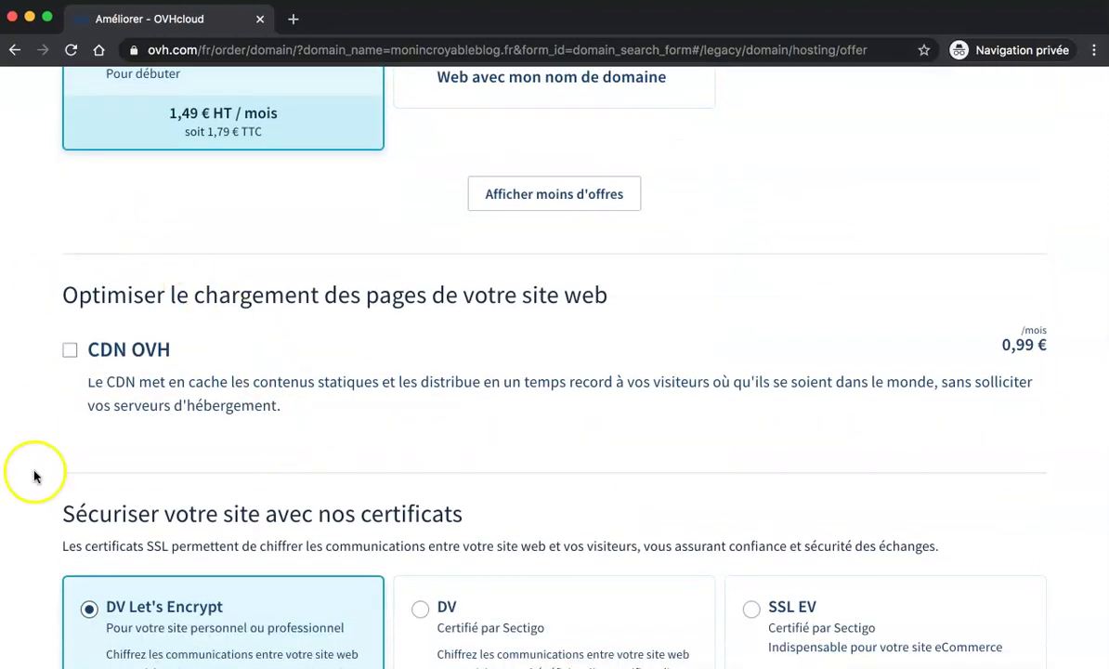
scroll(331, 385, "down", 1)
left_click(351, 344)
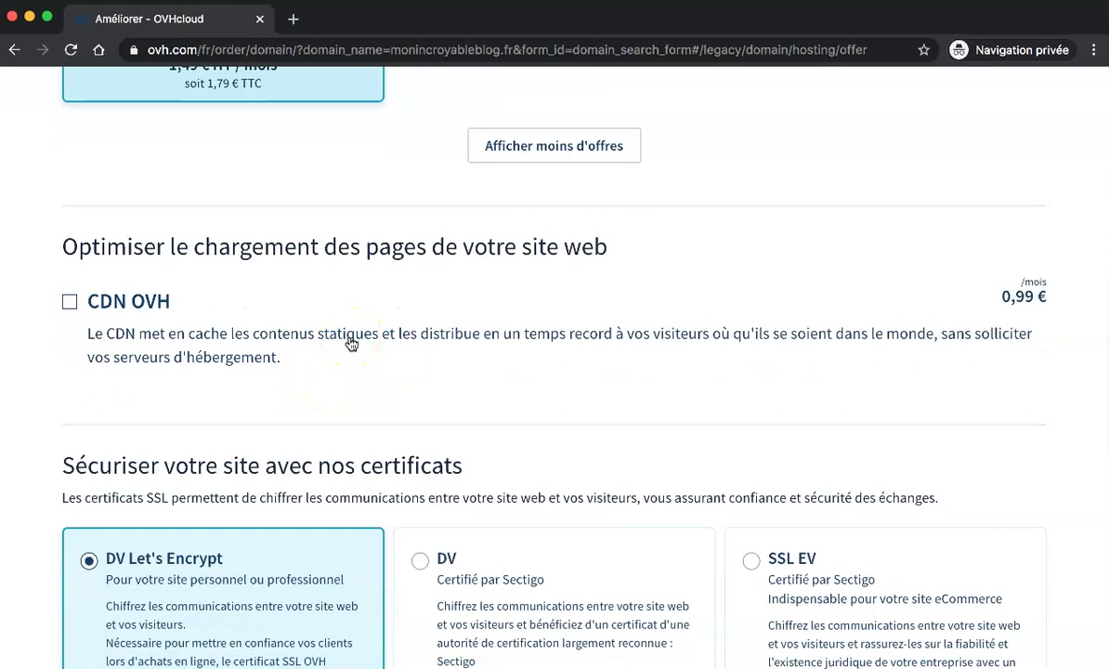
scroll(351, 344, "down", 1)
scroll(351, 343, "down", 5)
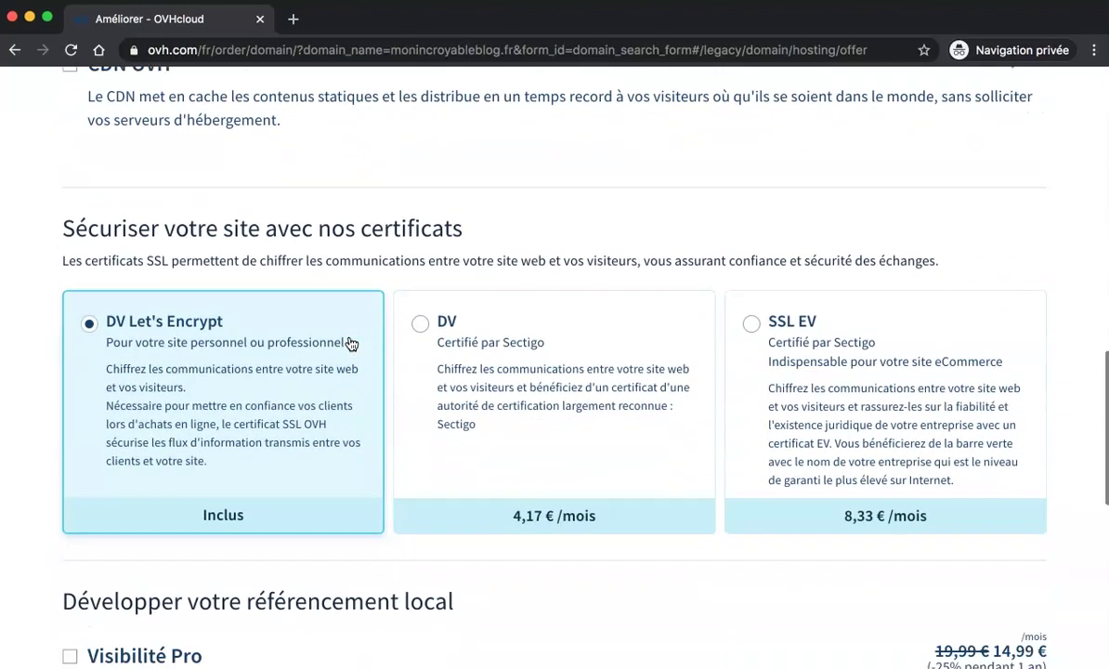
scroll(351, 343, "down", 1)
left_click(307, 438)
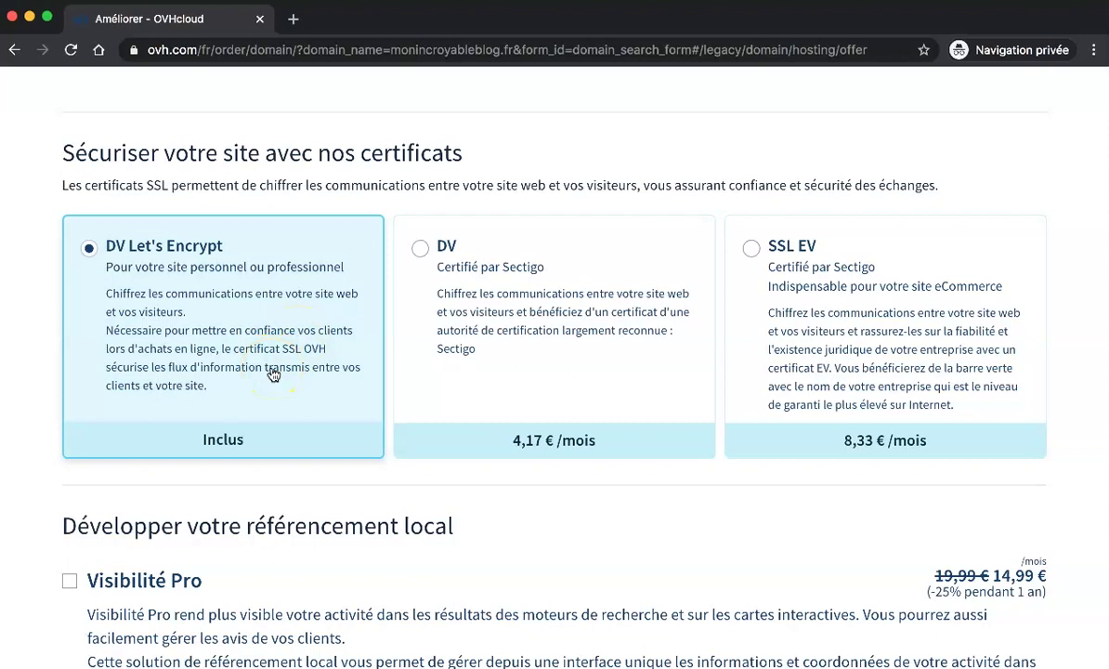
scroll(272, 376, "down", 1)
left_click(288, 292)
scroll(293, 306, "down", 1)
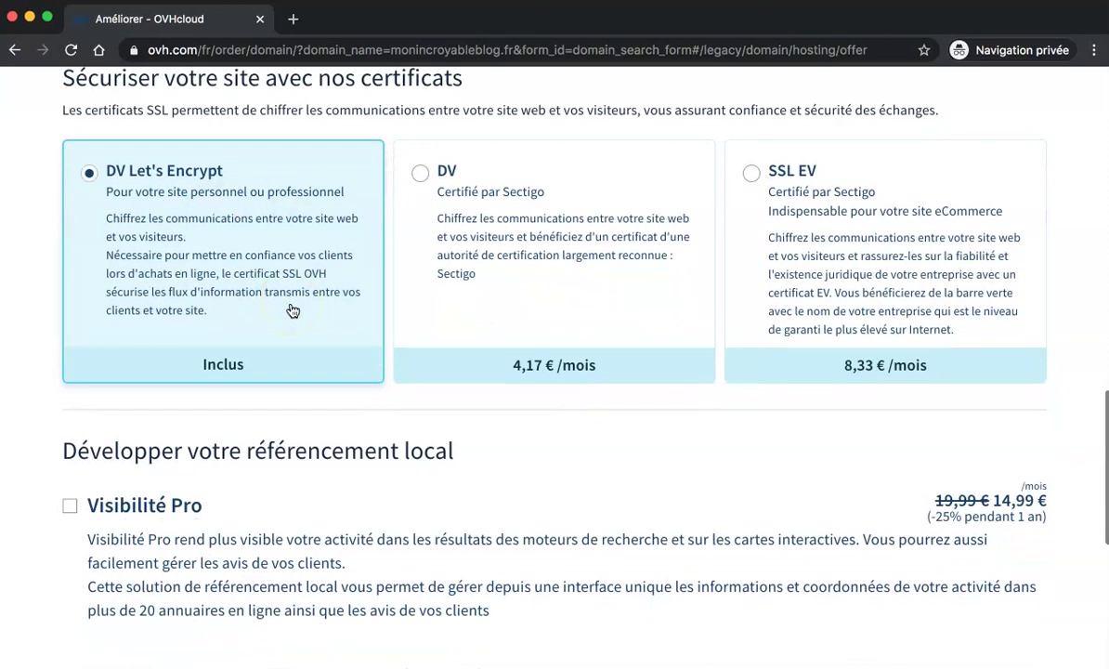
Examine the Visibilité Pro local referencing option and the preinstalled content management modules
scroll(289, 310, "down", 2)
scroll(292, 309, "up", 1)
left_click(275, 483)
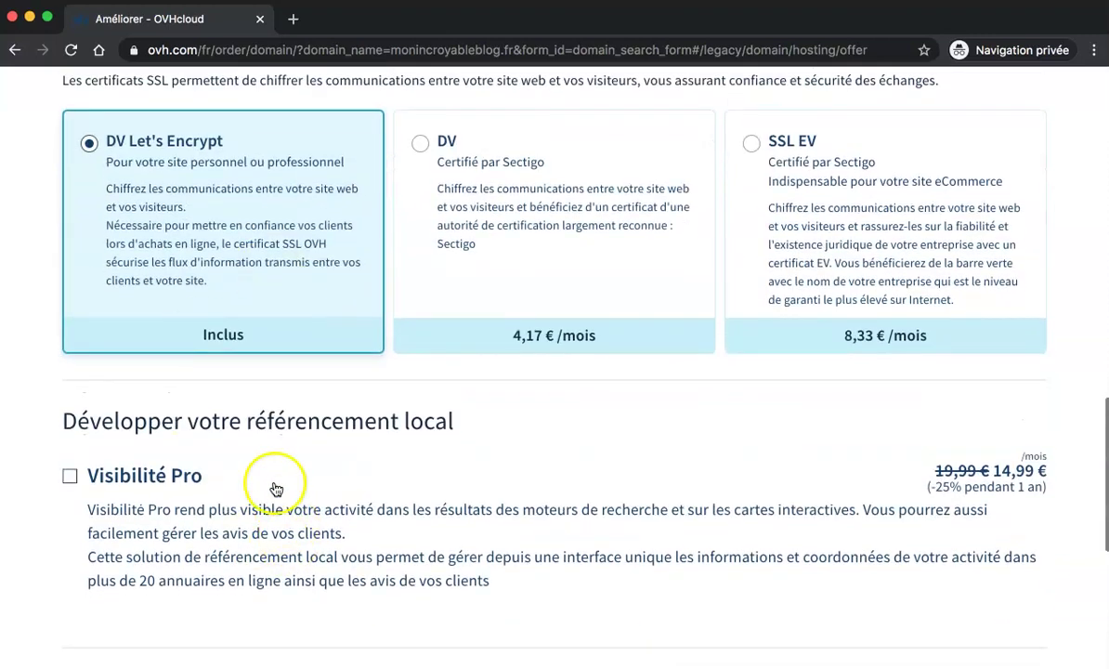
scroll(276, 489, "down", 2)
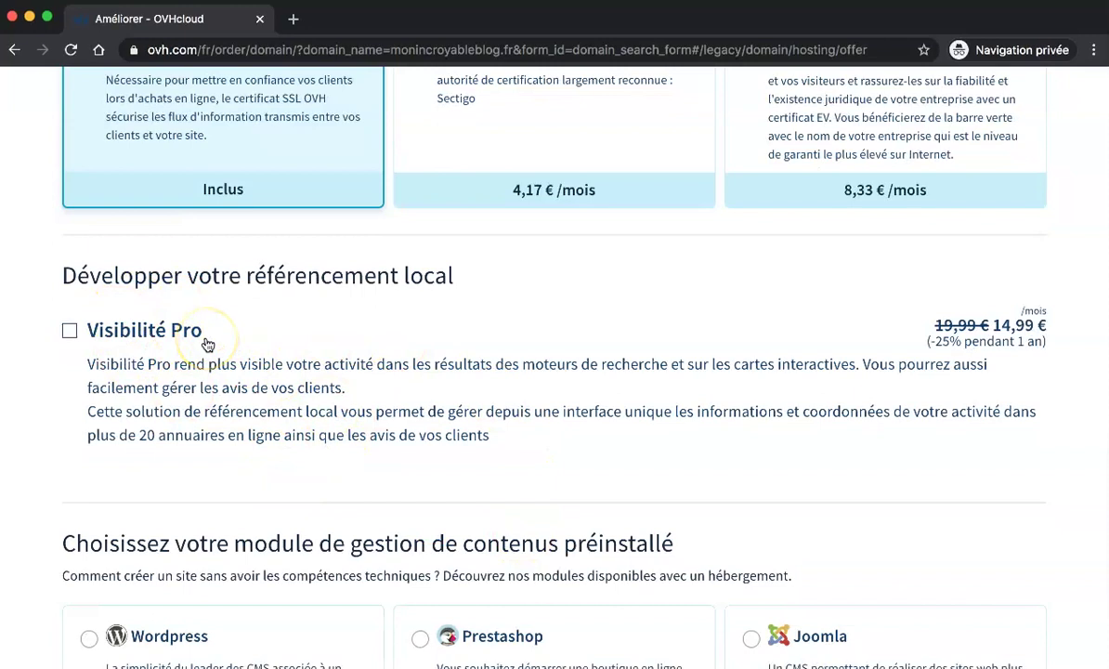
scroll(200, 354, "down", 1)
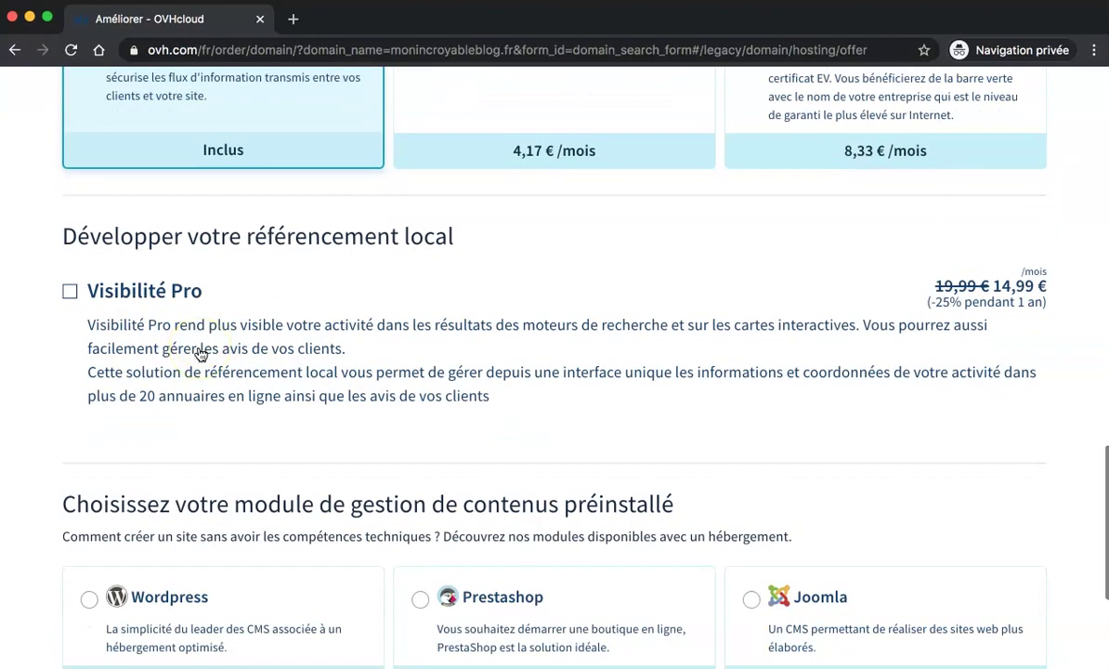
scroll(200, 354, "down", 5)
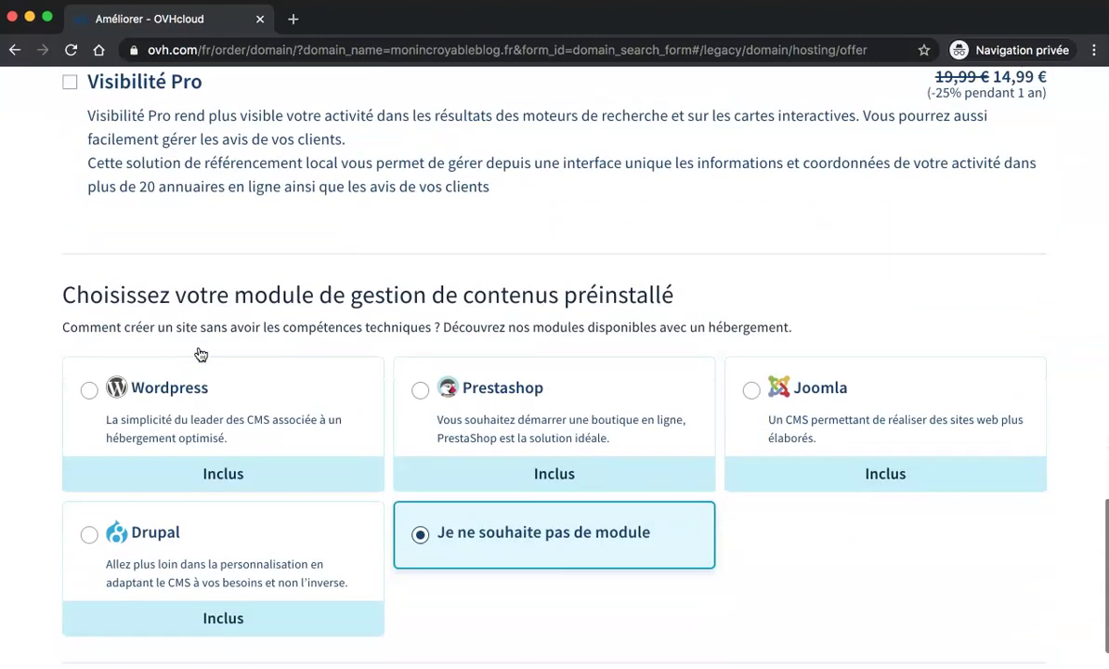
Choose Wordpress as the preinstalled content management module and continue to the order preview
left_click(156, 395)
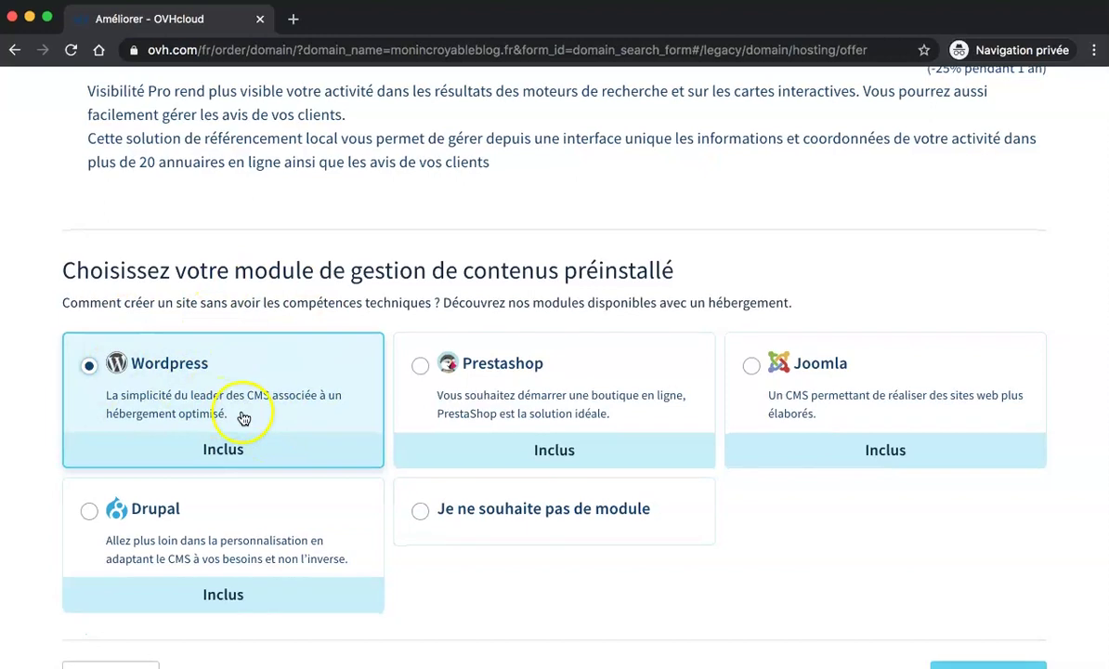
scroll(243, 409, "down", 2)
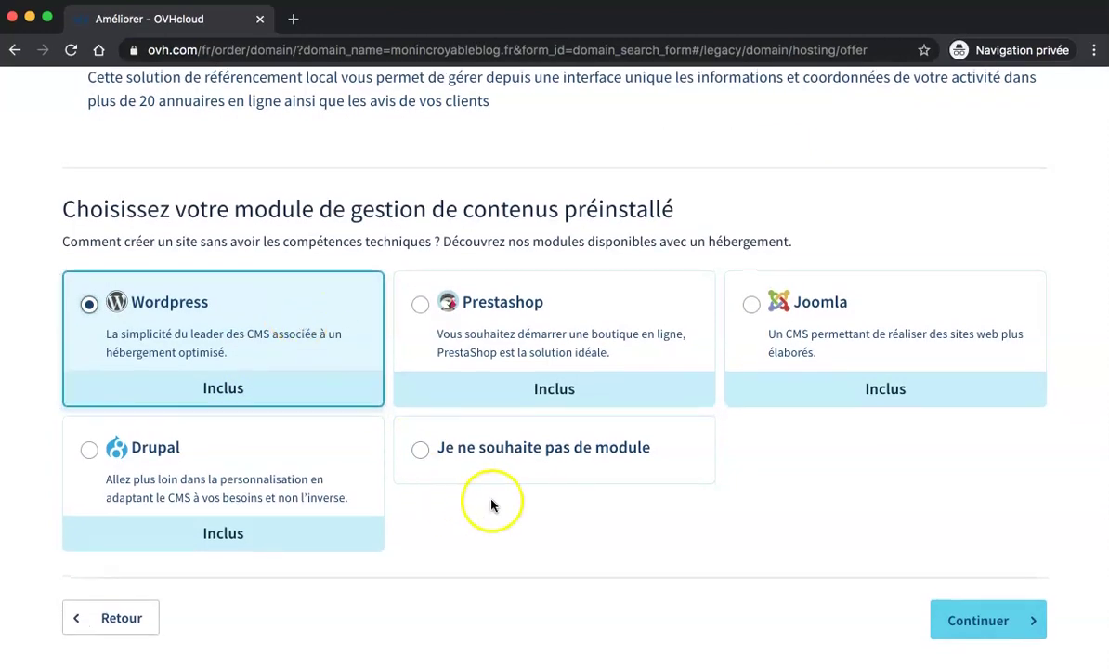
left_click(987, 618)
left_click(675, 399)
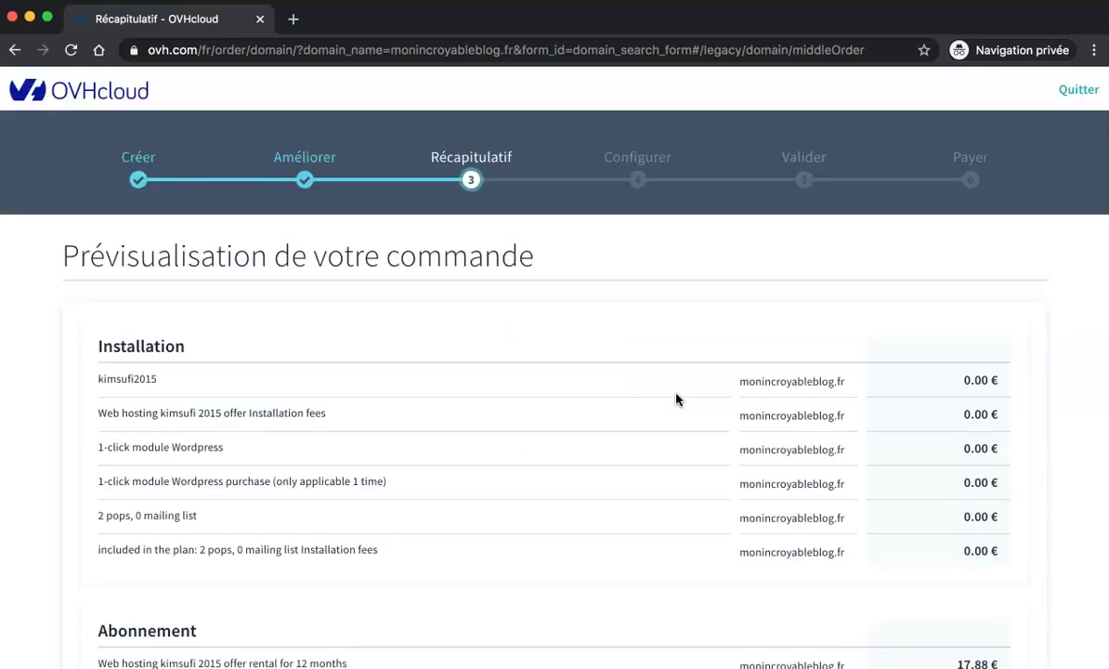
Review the order preview's installation, subscription, creation and promotion lines down to the totals, and continue the order to the customer account page
scroll(676, 399, "down", 1)
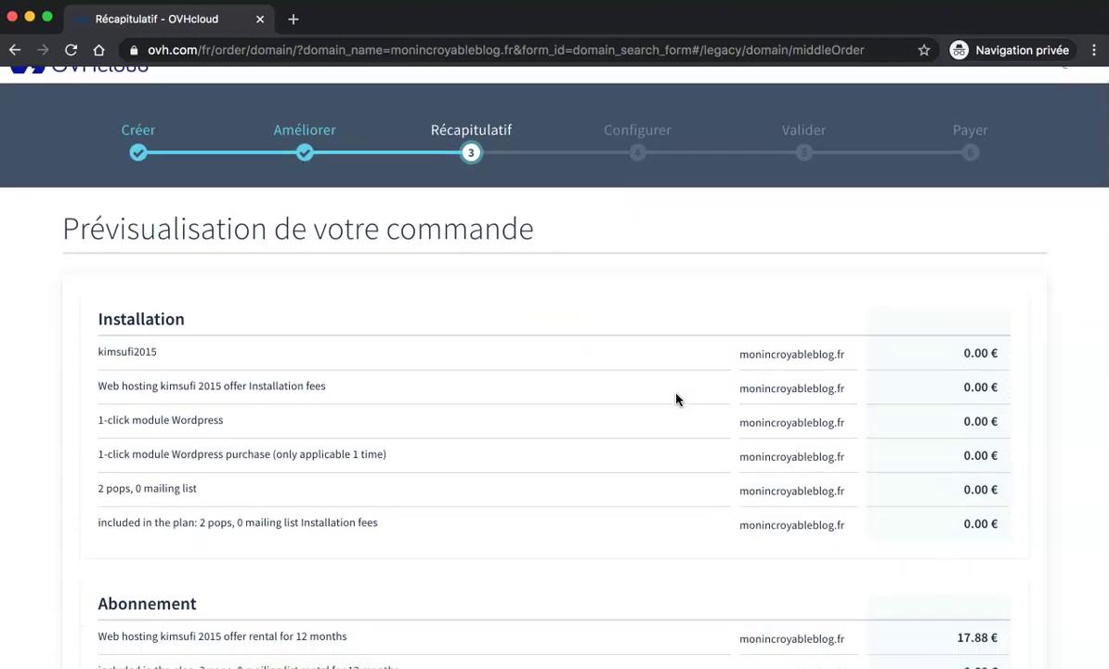
scroll(676, 399, "down", 1)
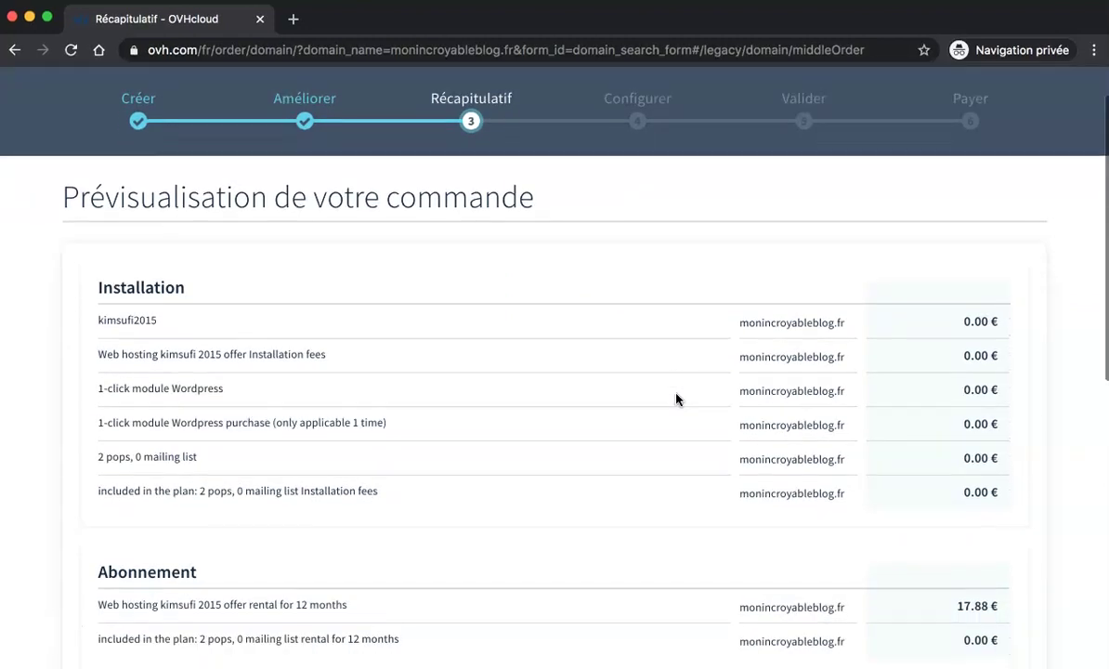
scroll(676, 399, "down", 1)
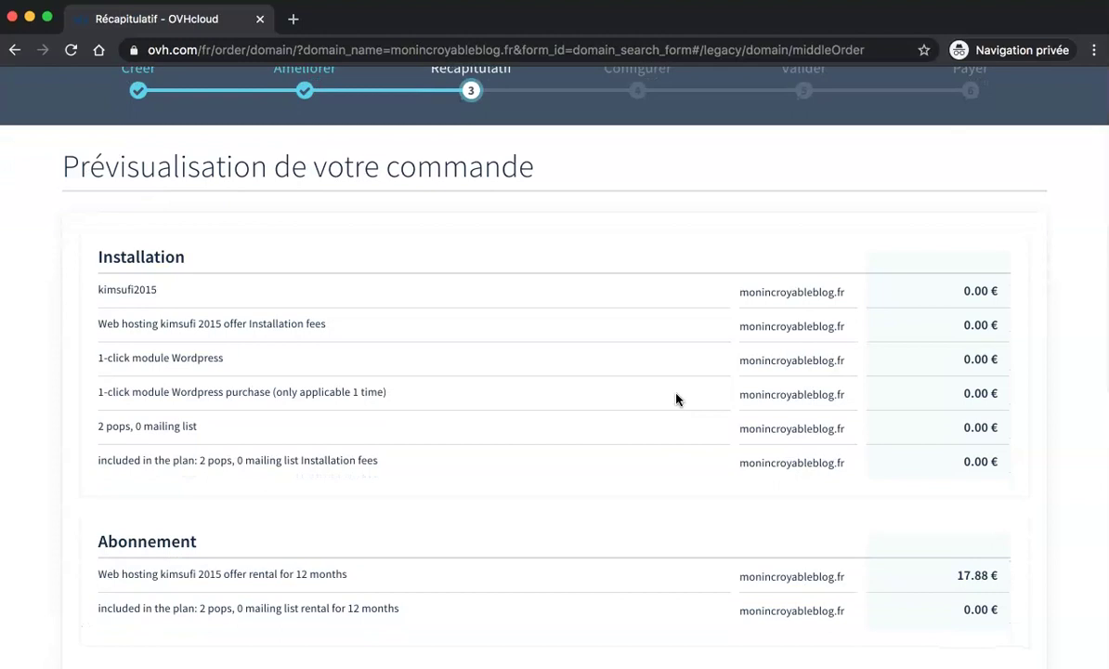
scroll(676, 399, "down", 2)
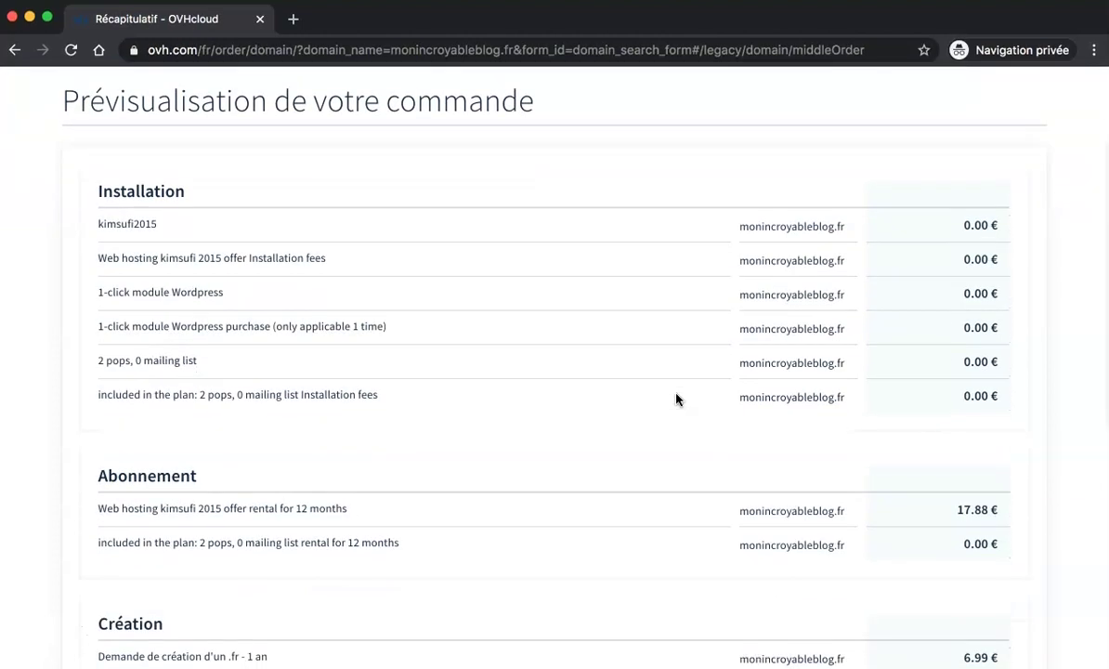
scroll(676, 399, "down", 3)
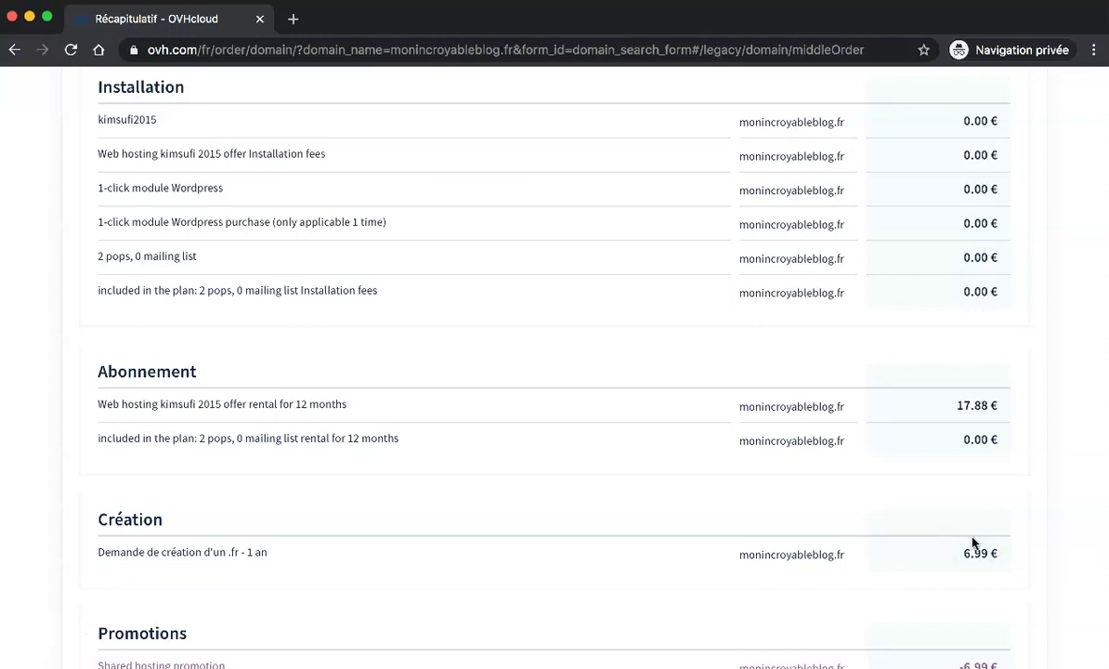
scroll(971, 542, "down", 2)
scroll(1052, 433, "down", 5)
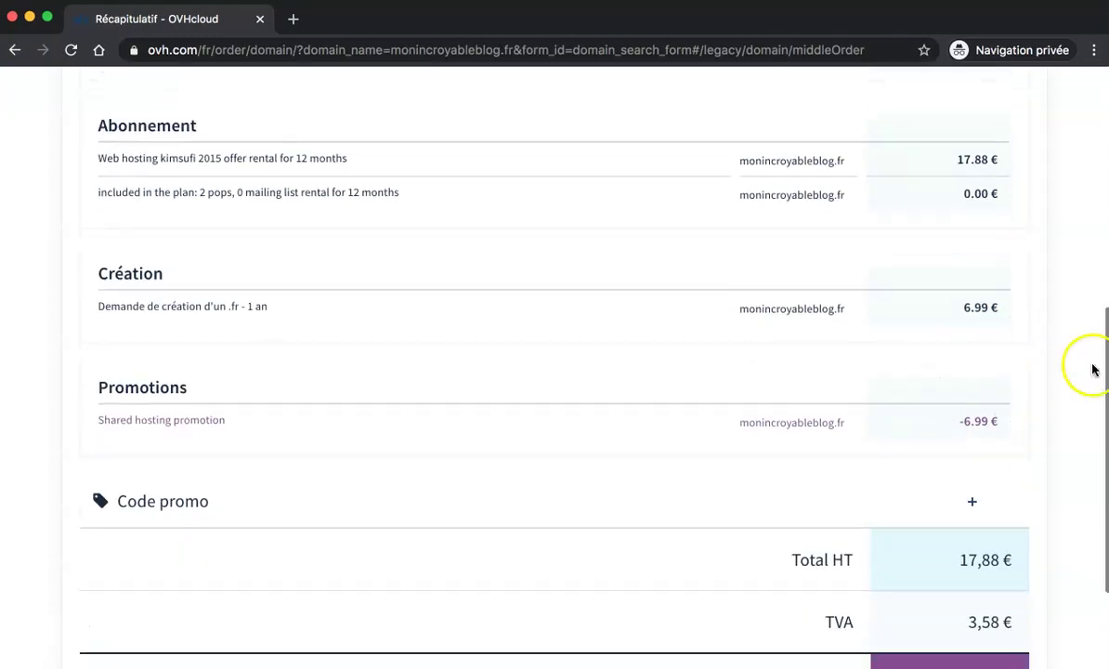
scroll(995, 576, "down", 4)
scroll(938, 576, "down", 1)
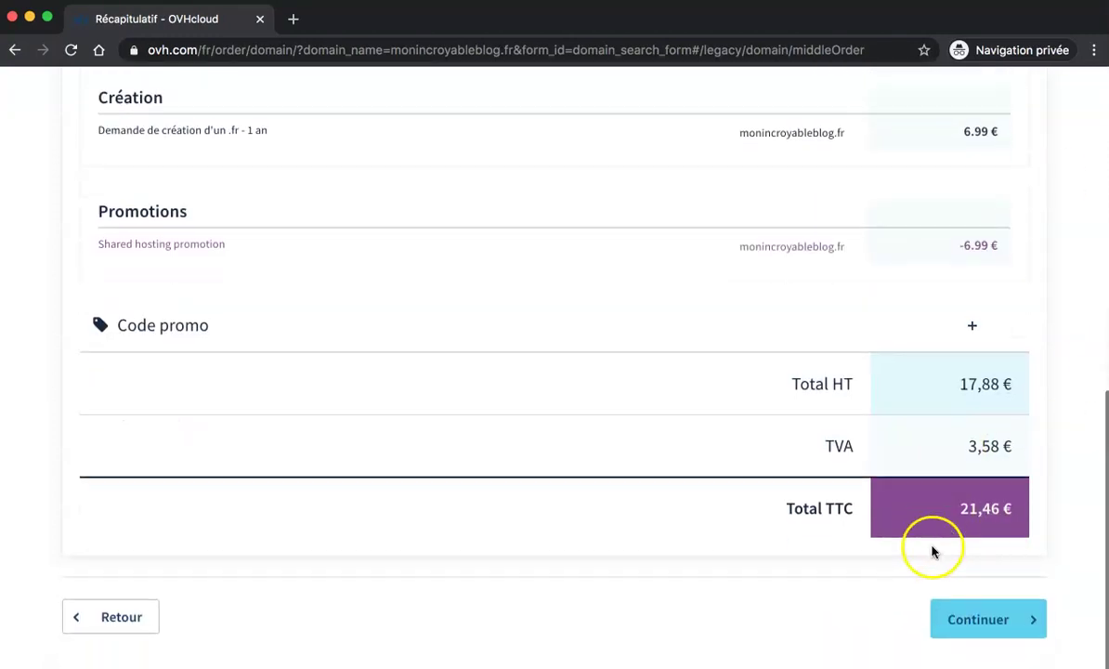
left_click(960, 617)
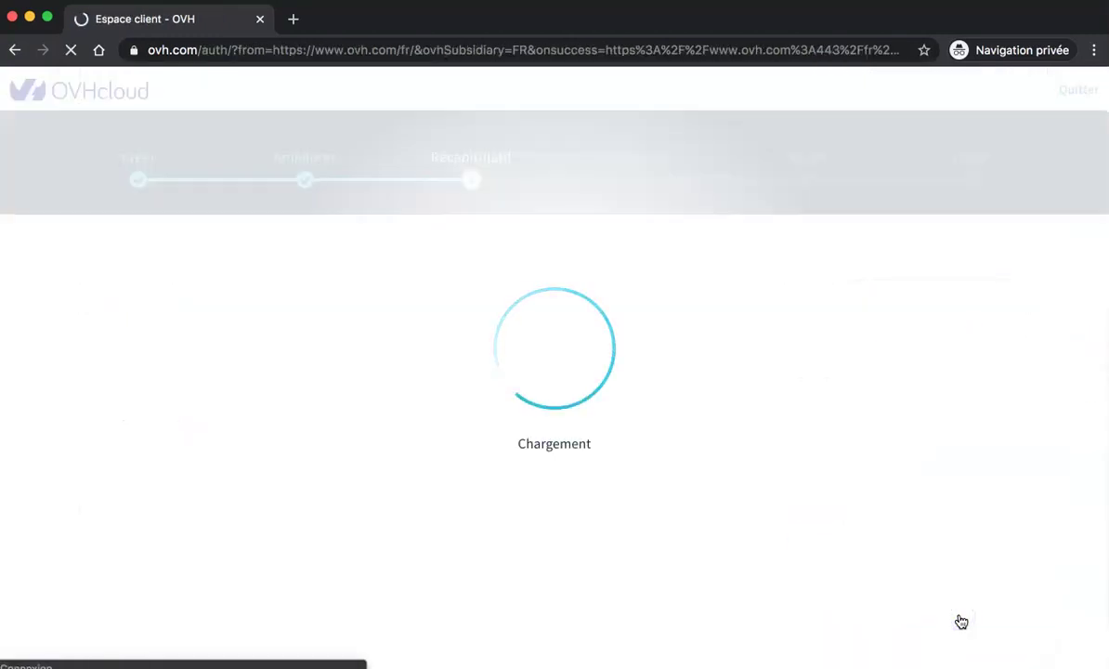